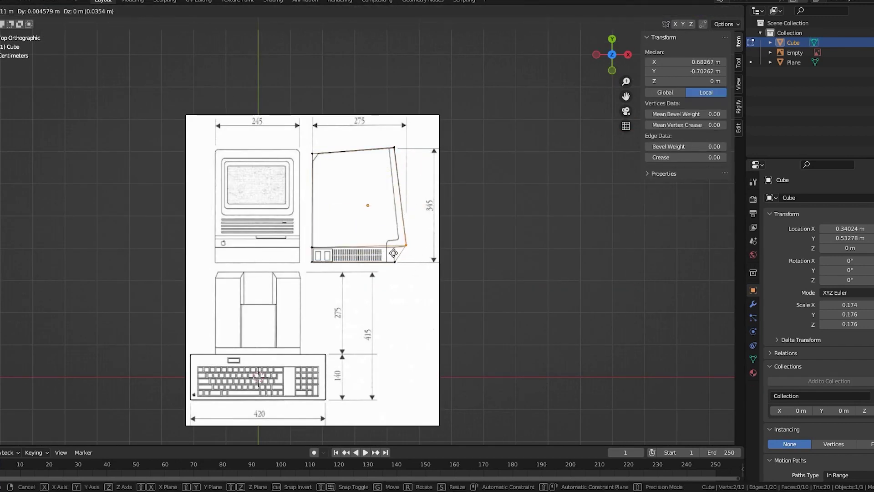
Step: Move the cube's vertices onto the computer's slanted side outline in the blueprint
{"action": "left_click", "coordinate": [313, 161]}
{"action": "scroll", "coordinate": [101, 65], "scroll_direction": "up", "scroll_amount": 3}
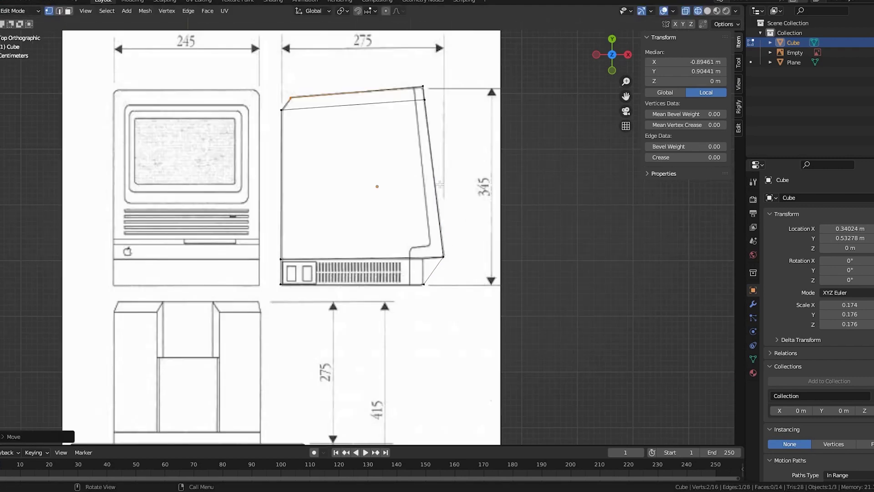
{"action": "scroll", "coordinate": [101, 65], "scroll_direction": "down", "scroll_amount": 2}
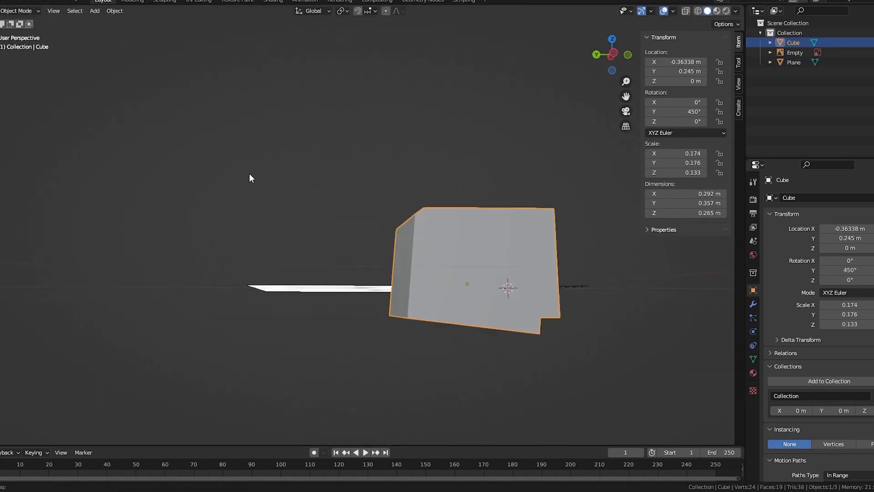
Step: View the case from the top and select part of its mesh in Edit Mode
{"action": "key", "text": "KP_7"}
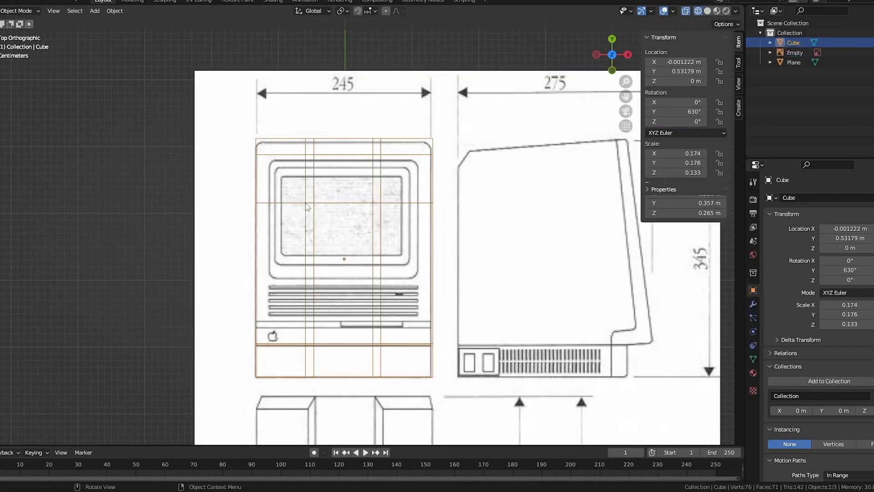
{"action": "key", "text": "Tab"}
{"action": "left_click_drag", "start_coordinate": [266, 160], "coordinate": [405, 281]}
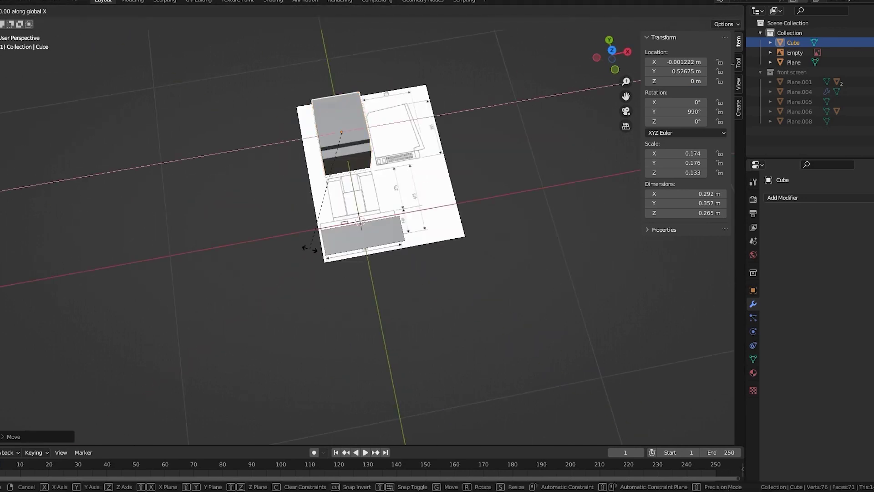
Step: Shift the case along X and extrude the two slot faces inward as recesses
{"action": "scroll", "coordinate": [466, 89], "scroll_direction": "up", "scroll_amount": 3}
{"action": "key", "text": "g"}
{"action": "key", "text": "x"}
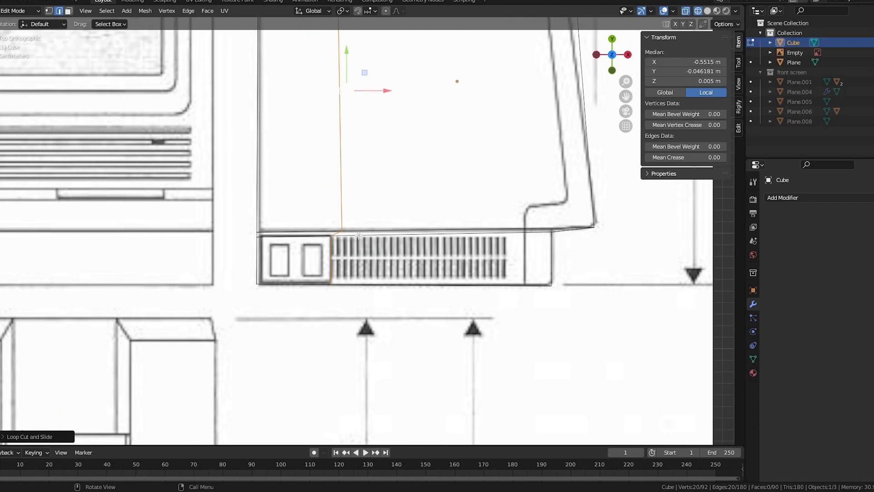
{"action": "scroll", "coordinate": [219, 342], "scroll_direction": "up", "scroll_amount": 5}
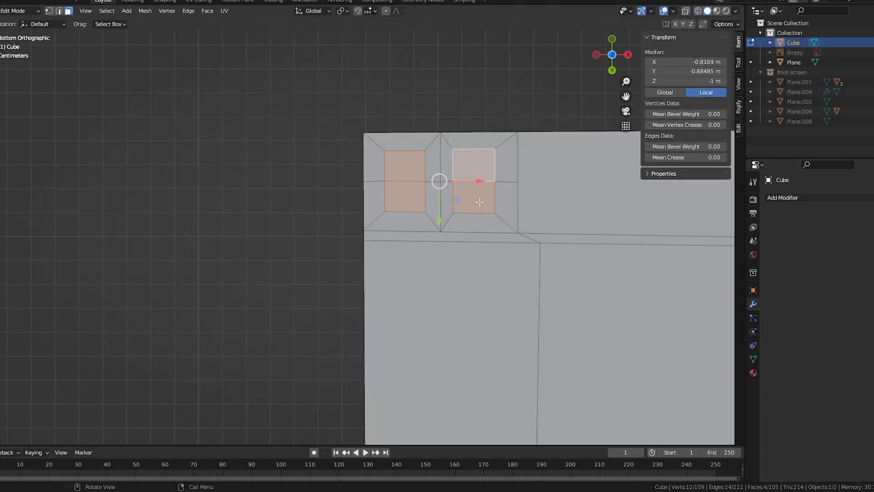
{"action": "middle_click_drag", "start_coordinate": [480, 202], "coordinate": [362, 149]}
{"action": "key", "text": "e"}
{"action": "left_click", "coordinate": [361, 147]}
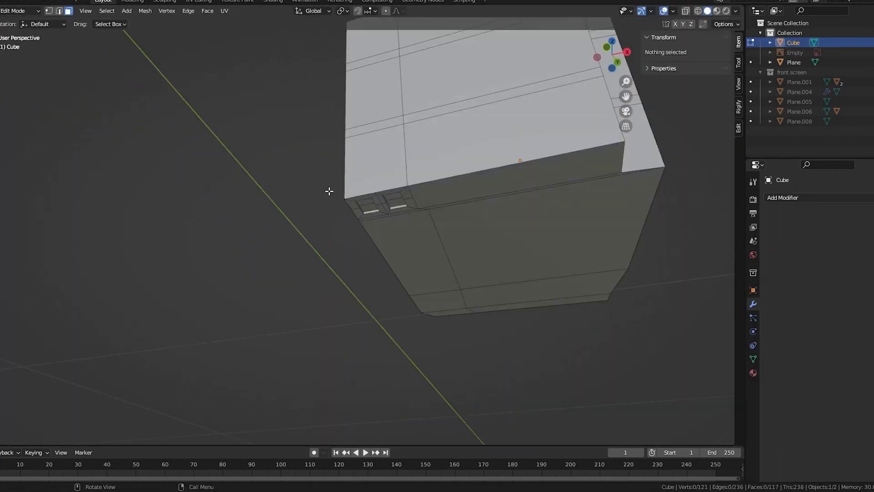
{"action": "middle_click_drag", "start_coordinate": [328, 190], "coordinate": [236, 135]}
Step: Delete the upper half of the case's faces and add a Mirror modifier
{"action": "left_click_drag", "start_coordinate": [171, 86], "coordinate": [409, 197]}
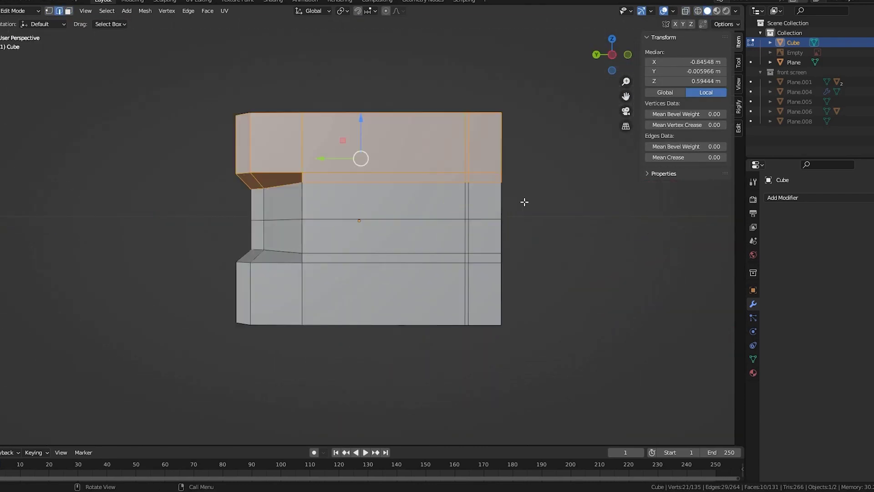
{"action": "left_click", "coordinate": [523, 217]}
{"action": "left_click", "coordinate": [782, 197]}
{"action": "left_click", "coordinate": [697, 346]}
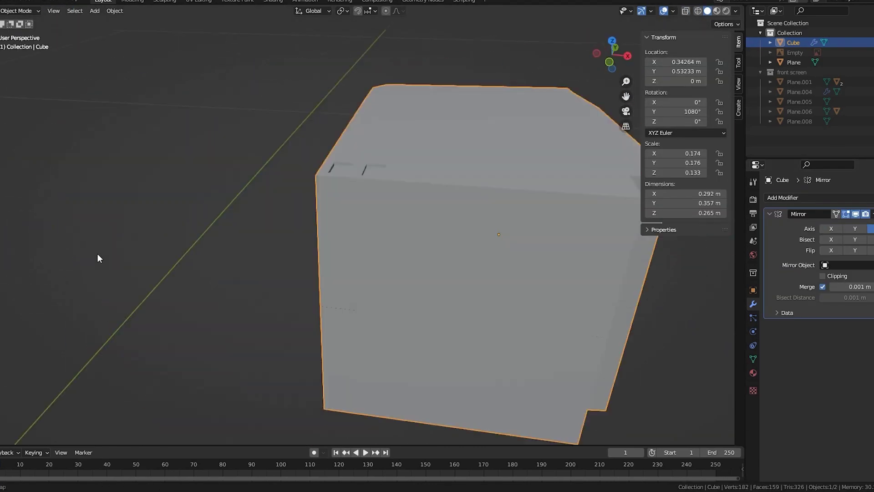
{"action": "middle_click_drag", "start_coordinate": [98, 255], "coordinate": [588, 280]}
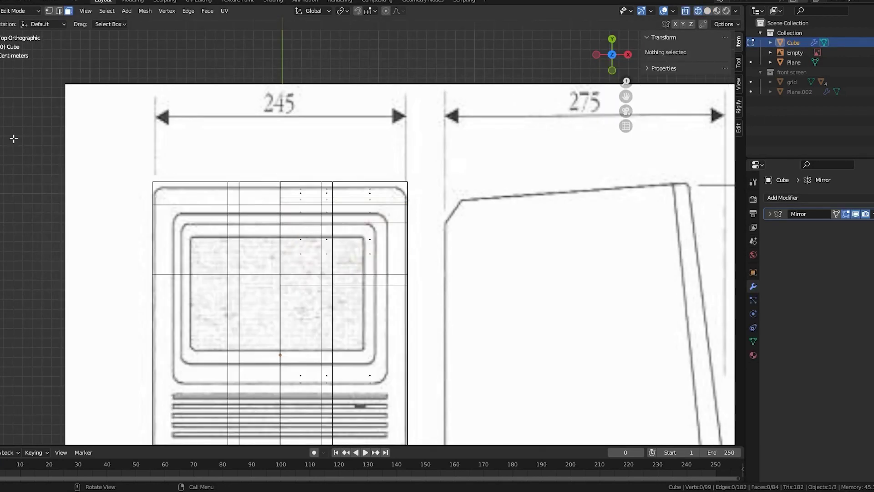
Step: Inset the screen faces into a bezel and push them back into the case
{"action": "right_click", "coordinate": [371, 255]}
{"action": "key", "text": "shift+z"}
{"action": "middle_click_drag", "start_coordinate": [371, 255], "coordinate": [83, 6], "text": "shift"}
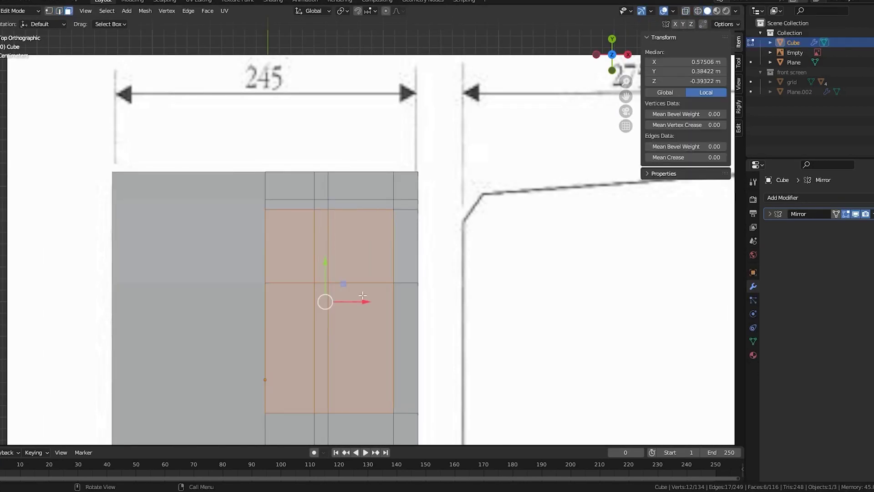
{"action": "key", "text": "shift+z"}
{"action": "middle_click_drag", "start_coordinate": [362, 296], "coordinate": [312, 160]}
{"action": "key", "text": "KP_7"}
{"action": "key", "text": "e"}
{"action": "key", "text": "Escape"}
{"action": "key", "text": "i"}
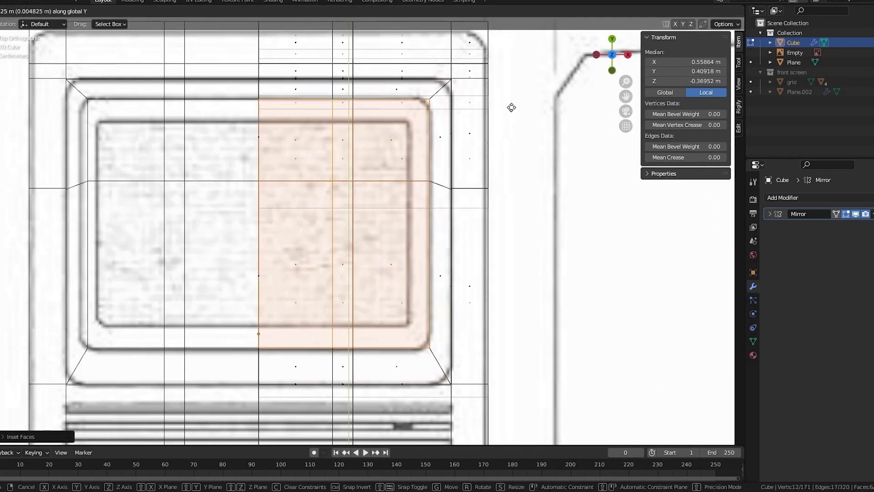
{"action": "key", "text": "KP_3"}
{"action": "middle_click_drag", "start_coordinate": [397, 187], "coordinate": [455, 159]}
Step: Fit the keyboard plane's width to the drawing and start editing its mesh
{"action": "key", "text": "KP_7"}
{"action": "key", "text": "KP_3"}
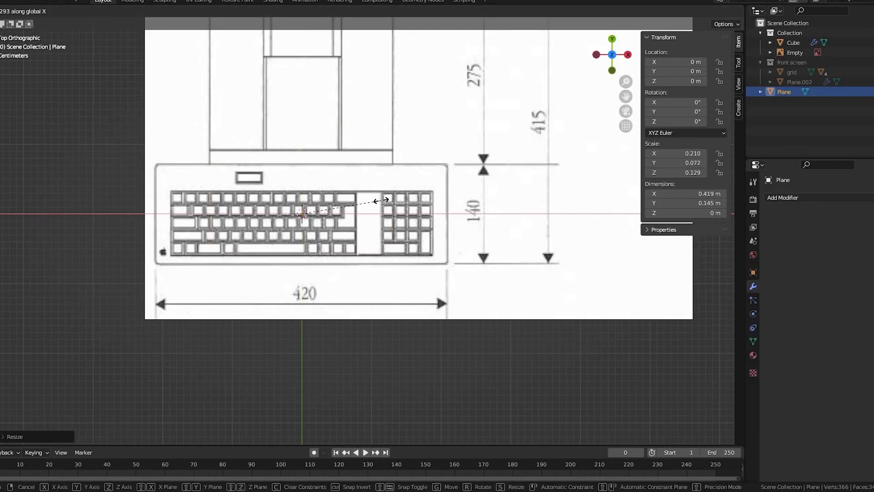
{"action": "left_click", "coordinate": [387, 199]}
{"action": "key", "text": "Tab"}
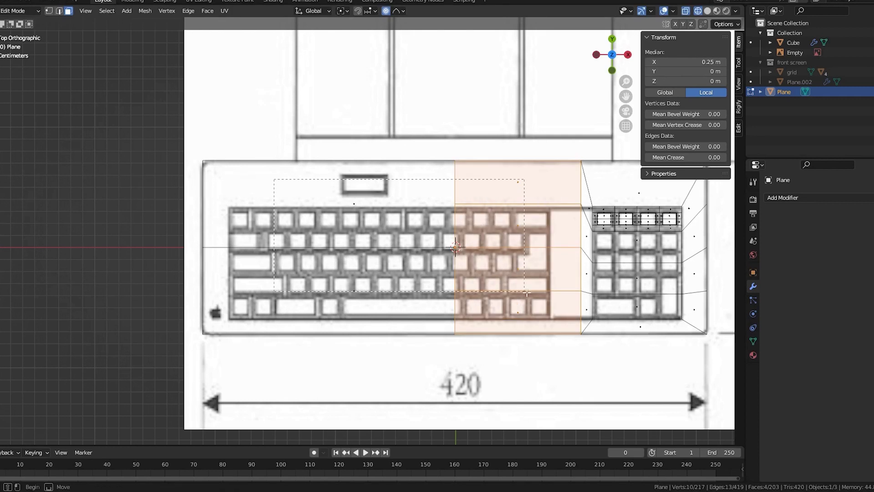
Step: Move and resize the keyboard face along X, then inset the strip above the keys
{"action": "left_click", "coordinate": [468, 227]}
{"action": "key", "text": "s"}
{"action": "key", "text": "x"}
{"action": "scroll", "coordinate": [507, 224], "scroll_direction": "down", "scroll_amount": 2}
{"action": "left_click", "coordinate": [437, 194]}
{"action": "key", "text": "i"}
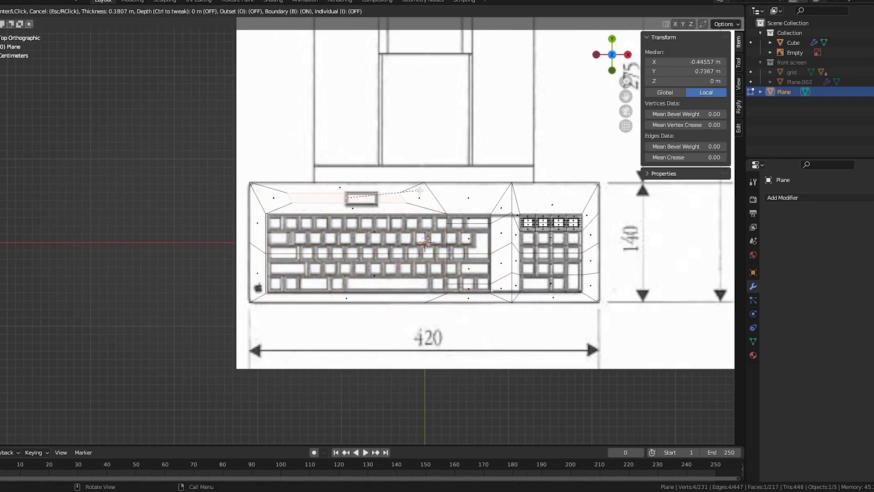
Step: Add a Solidify modifier to give the keyboard thickness
{"action": "left_click", "coordinate": [721, 354]}
{"action": "middle_click_drag", "start_coordinate": [437, 228], "coordinate": [410, 255]}
{"action": "scroll", "coordinate": [220, 229], "scroll_direction": "up", "scroll_amount": 4}
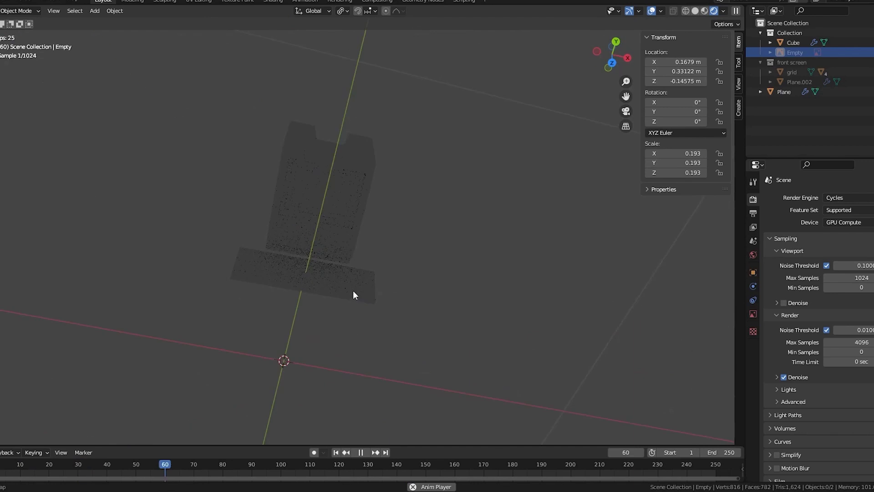
Step: Add an area light, move it beside the computer and rotate it around Z
{"action": "key", "text": "shift+a"}
{"action": "left_click", "coordinate": [473, 279]}
{"action": "key", "text": "g"}
{"action": "key", "text": "r"}
{"action": "key", "text": "z"}
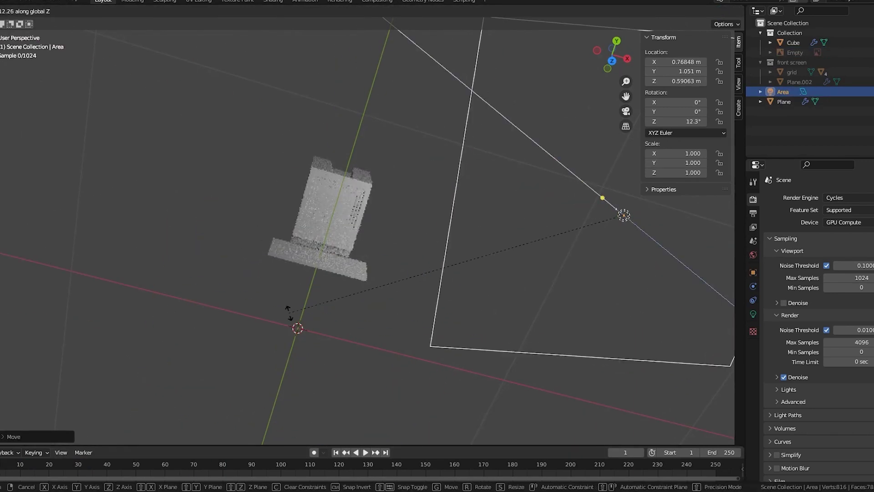
{"action": "left_click", "coordinate": [619, 45]}
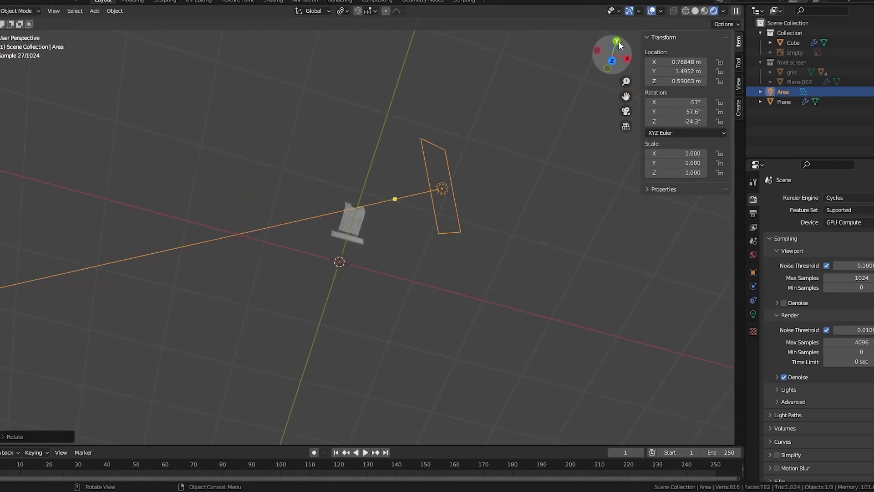
Step: Select the computer case and change options in the Properties panel
{"action": "scroll", "coordinate": [367, 233], "scroll_direction": "up", "scroll_amount": 5}
{"action": "left_click", "coordinate": [349, 253]}
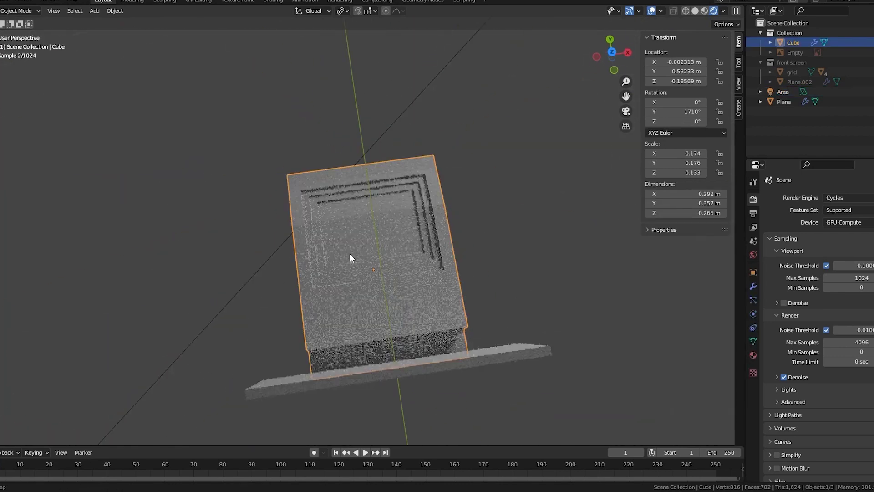
{"action": "left_click", "coordinate": [753, 355]}
{"action": "left_click", "coordinate": [851, 326]}
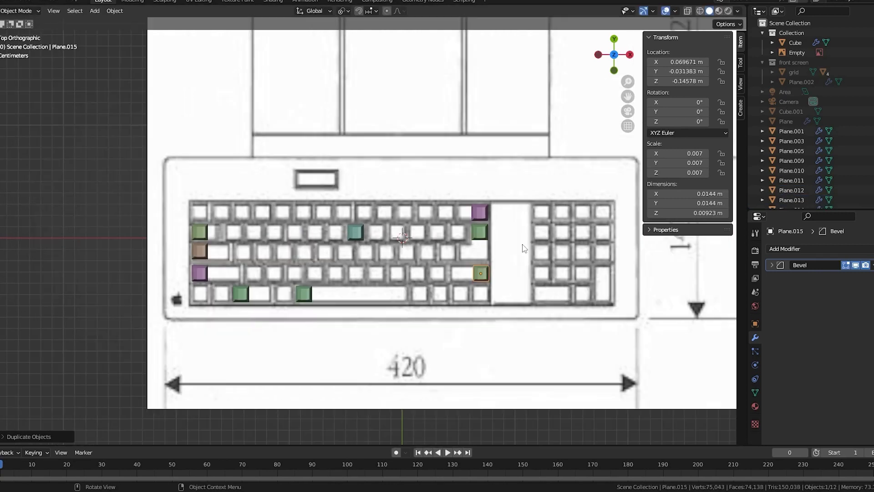
Step: Move the selected keys along Y and set snapping to project onto surfaces
{"action": "scroll", "coordinate": [351, 234], "scroll_direction": "up", "scroll_amount": 4}
{"action": "key", "text": "g"}
{"action": "key", "text": "y"}
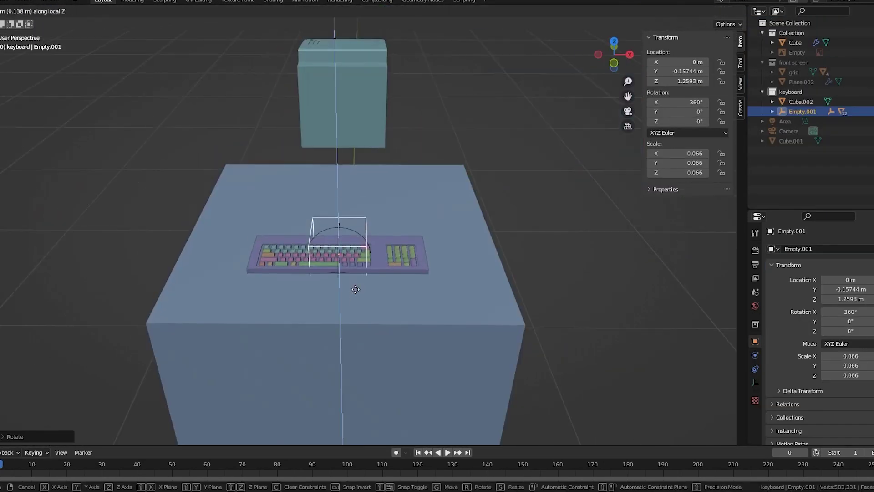
{"action": "left_click", "coordinate": [355, 290]}
{"action": "left_click", "coordinate": [376, 10]}
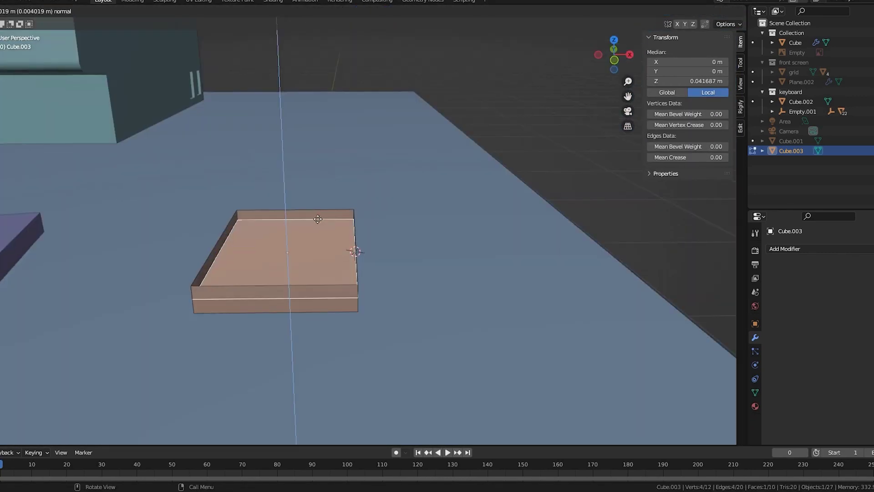
Step: Bring up the object context menu to apply smooth shading
{"action": "right_click", "coordinate": [288, 239]}
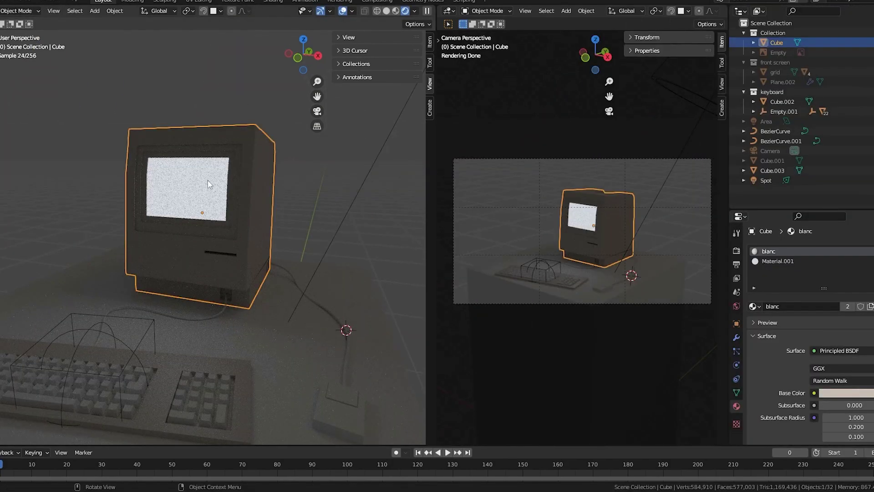
Step: Inset a front face of the case and scale it into a narrow power-light shape
{"action": "key", "text": "Tab"}
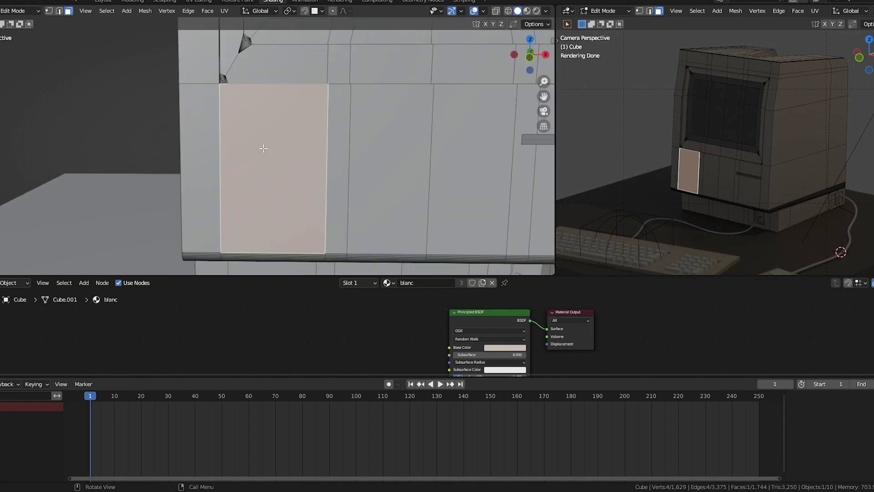
{"action": "key", "text": "i"}
{"action": "left_click", "coordinate": [340, 112]}
{"action": "key", "text": "s"}
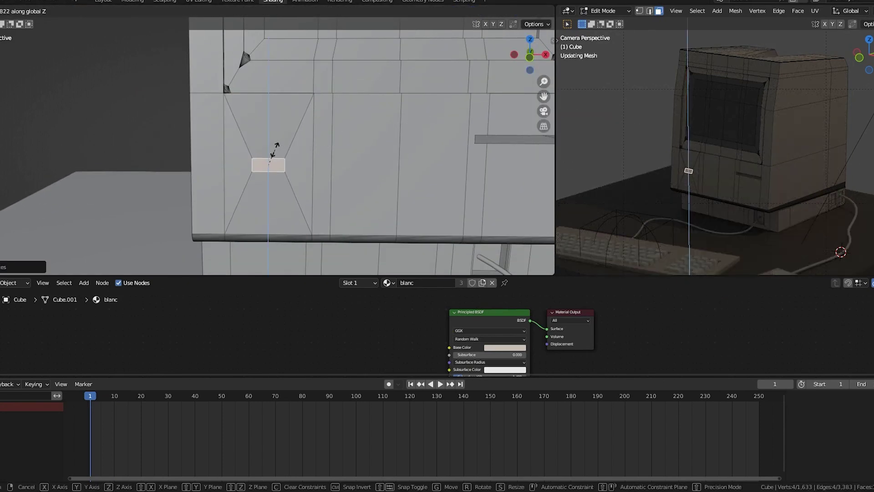
{"action": "left_click", "coordinate": [275, 150]}
Step: Extrude the power-light face outward from the case front
{"action": "scroll", "coordinate": [279, 174], "scroll_direction": "up", "scroll_amount": 3}
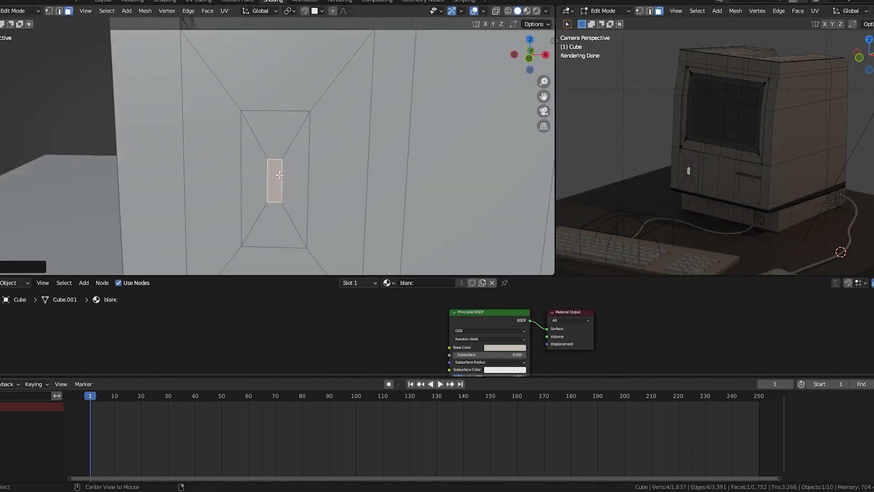
{"action": "mouse_move", "coordinate": [336, 140]}
{"action": "middle_mouse_down"}
{"action": "mouse_move", "coordinate": [363, 160]}
{"action": "mouse_move", "coordinate": [347, 137]}
{"action": "mouse_move", "coordinate": [402, 132]}
{"action": "middle_mouse_up"}
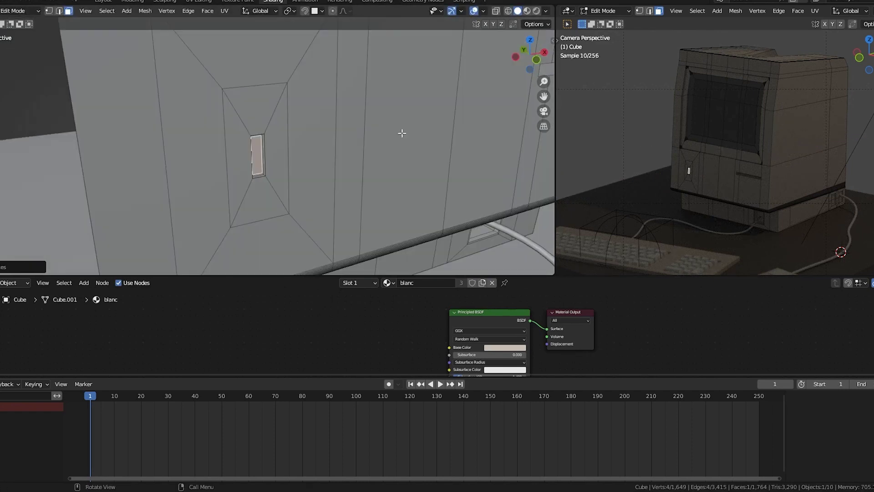
{"action": "key", "text": "KP_3"}
{"action": "key", "text": "e"}
{"action": "mouse_move", "coordinate": [328, 153]}
{"action": "middle_mouse_down"}
{"action": "mouse_move", "coordinate": [355, 146]}
{"action": "mouse_move", "coordinate": [332, 155]}
{"action": "middle_mouse_up"}
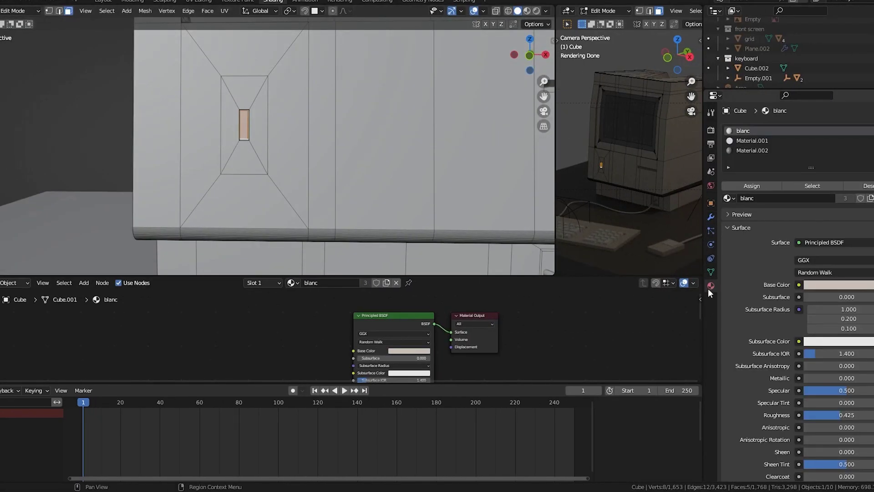
Step: Create a new material named POWER, delete its default shader and search for Emission
{"action": "left_click", "coordinate": [870, 132]}
{"action": "left_click", "coordinate": [773, 198]}
{"action": "double_click", "coordinate": [772, 199]}
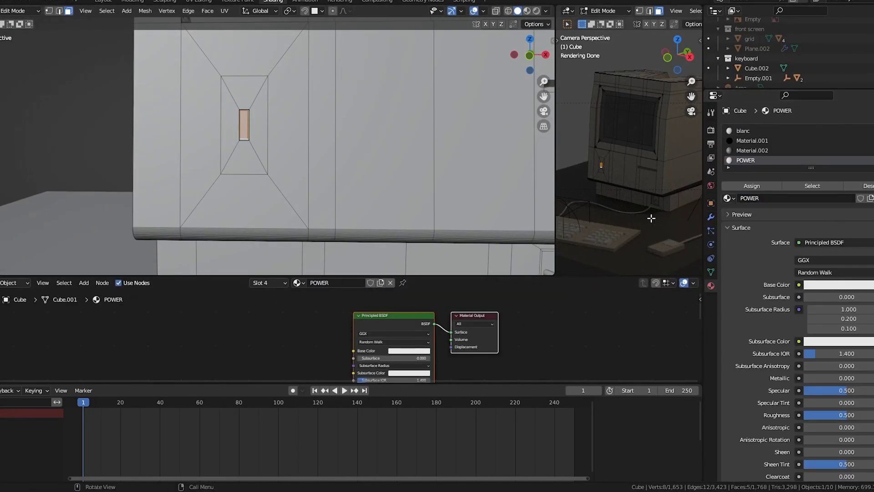
{"action": "key", "text": "x"}
{"action": "key", "text": "shift+a"}
{"action": "type", "text": "em"}
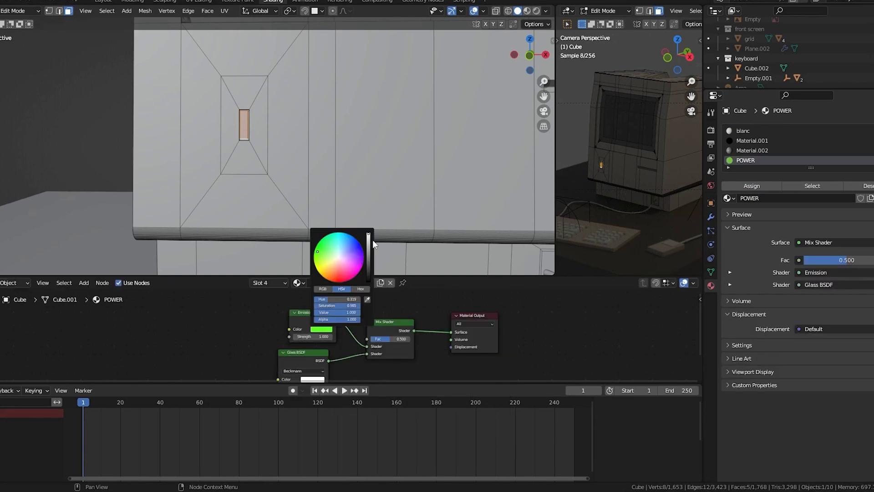